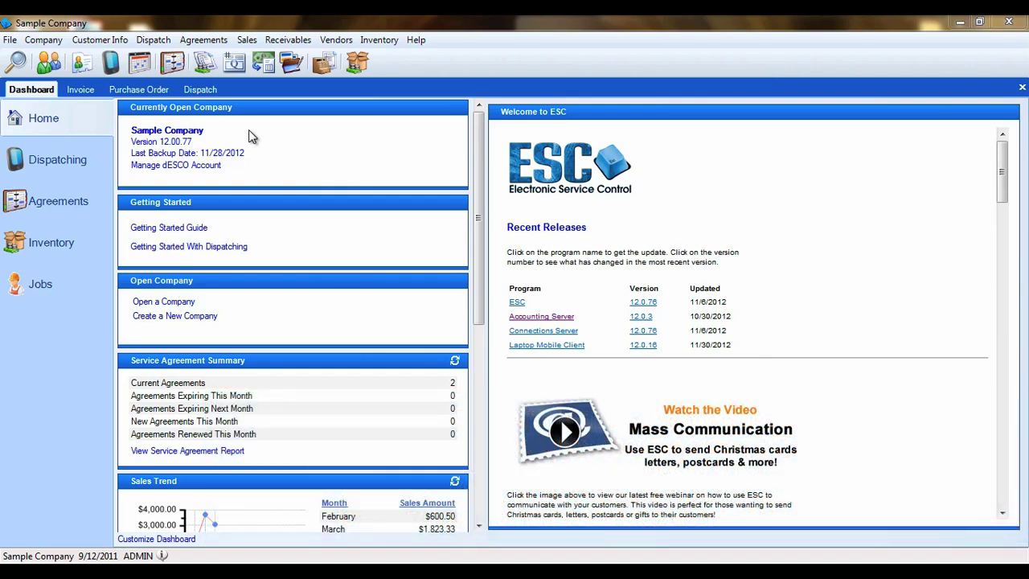
Step: Look at the Job fields on the purchase order and invoice forms
{"action": "left_click", "coordinate": [79, 90]}
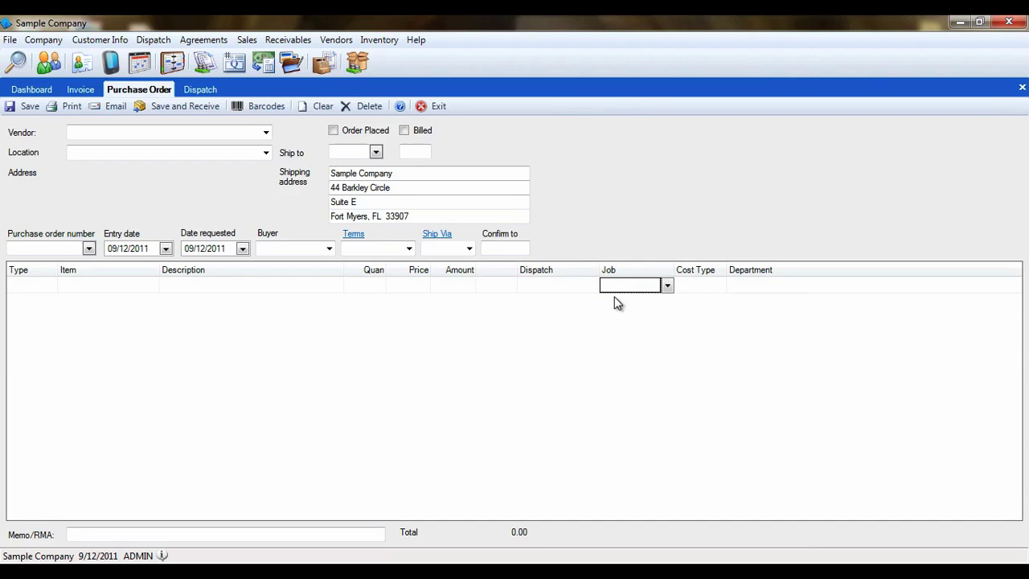
{"action": "left_click", "coordinate": [81, 89]}
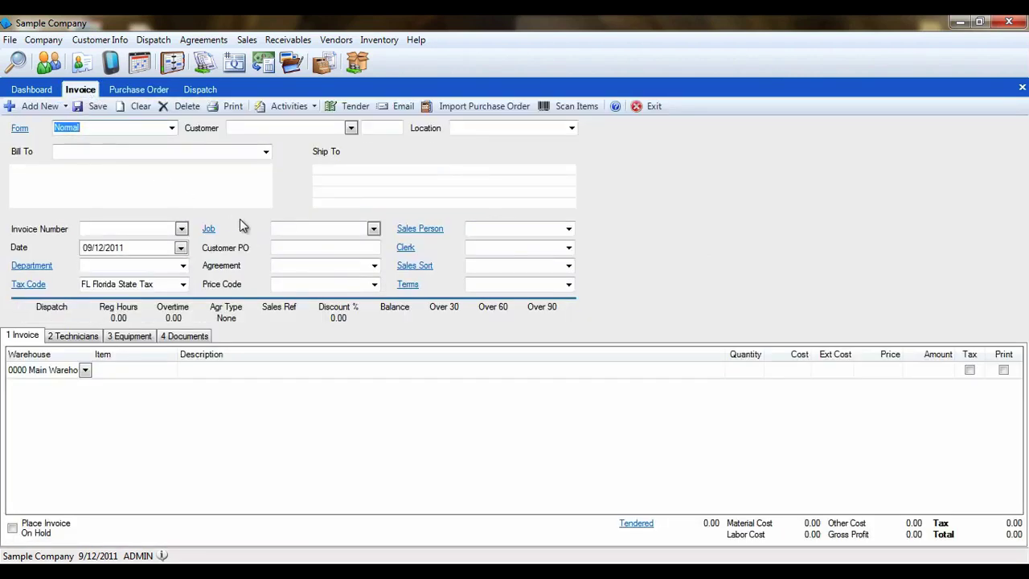
{"action": "left_click", "coordinate": [303, 228]}
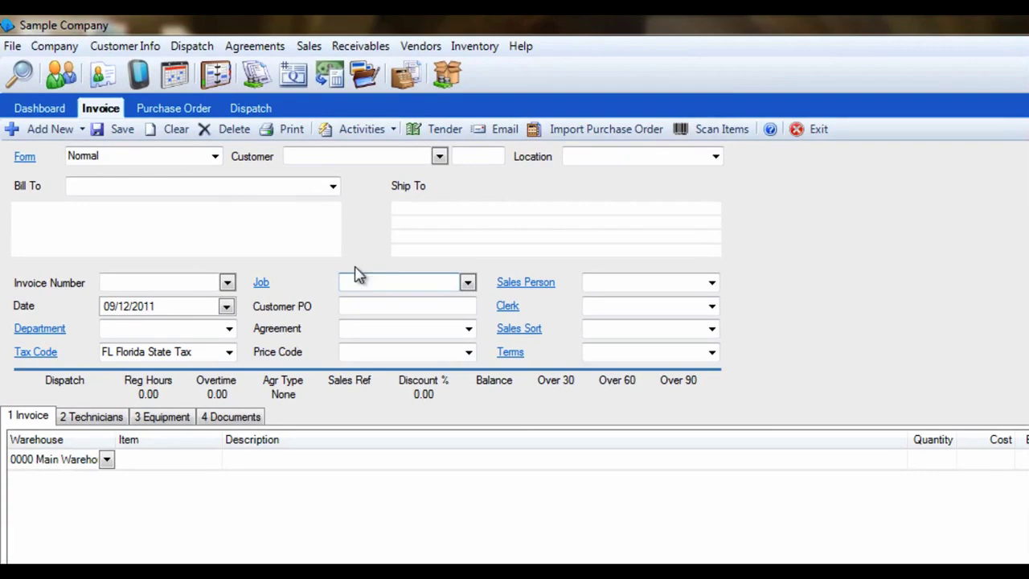
Step: Start a new job in the job setup, assign it the next job number and set its customer to Cellular One
{"action": "left_click", "coordinate": [120, 46]}
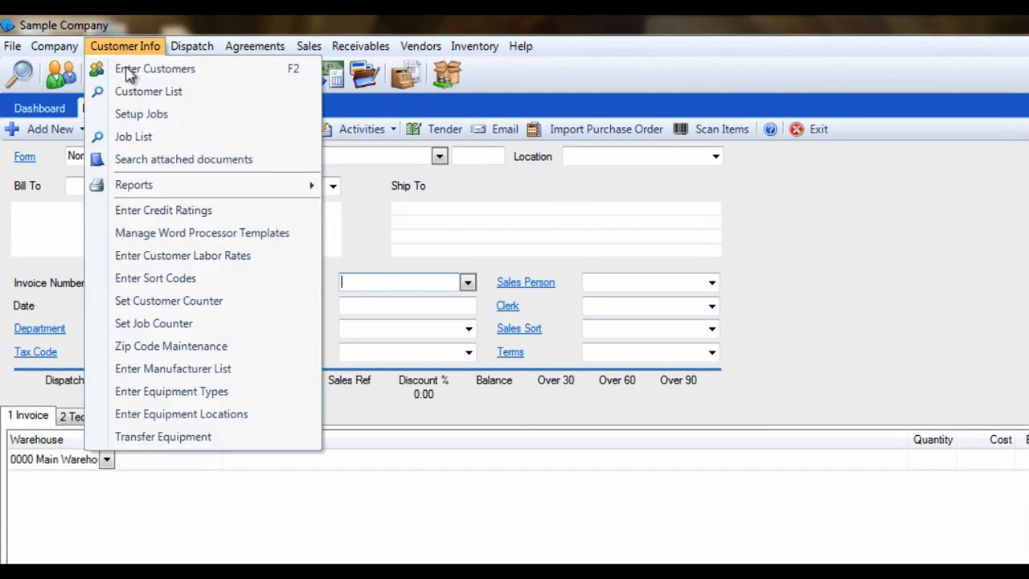
{"action": "left_click", "coordinate": [139, 106]}
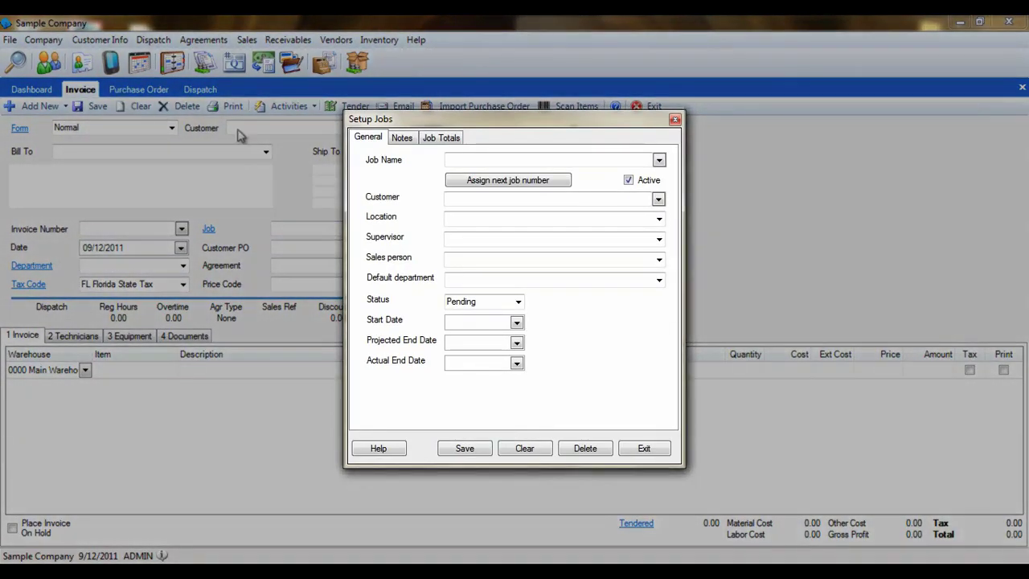
{"action": "left_click", "coordinate": [480, 158]}
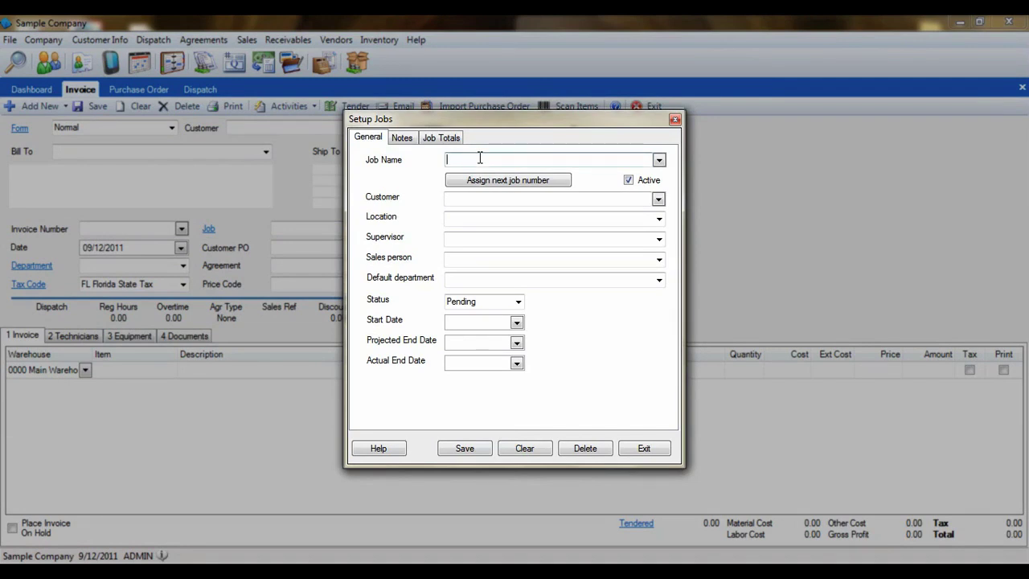
{"action": "left_click", "coordinate": [479, 182]}
{"action": "left_click", "coordinate": [478, 200]}
{"action": "type", "text": "Cellular One 0000011"}
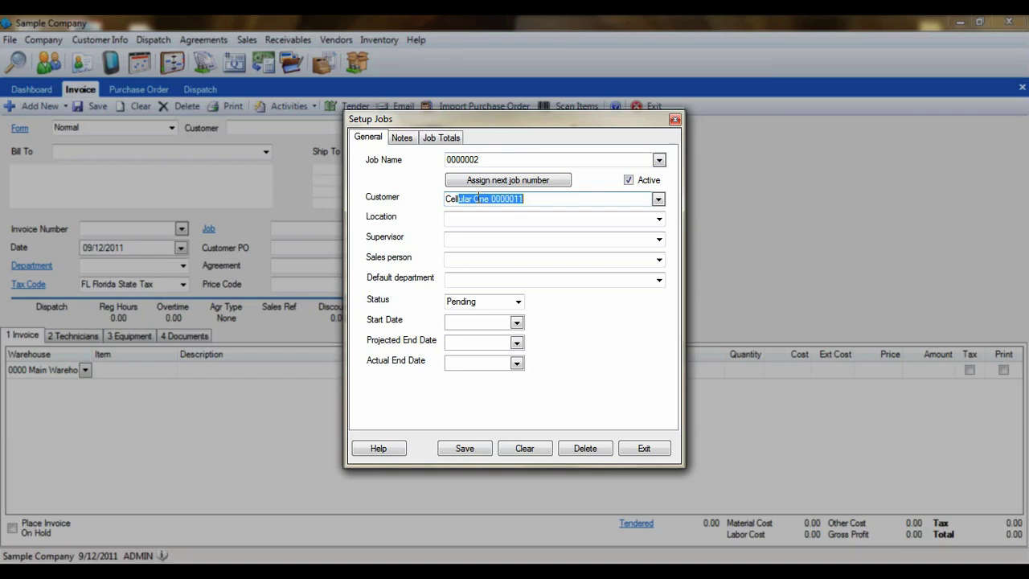
{"action": "key", "text": "Tab"}
Step: Check which customer locations are available for the job
{"action": "left_click", "coordinate": [659, 219]}
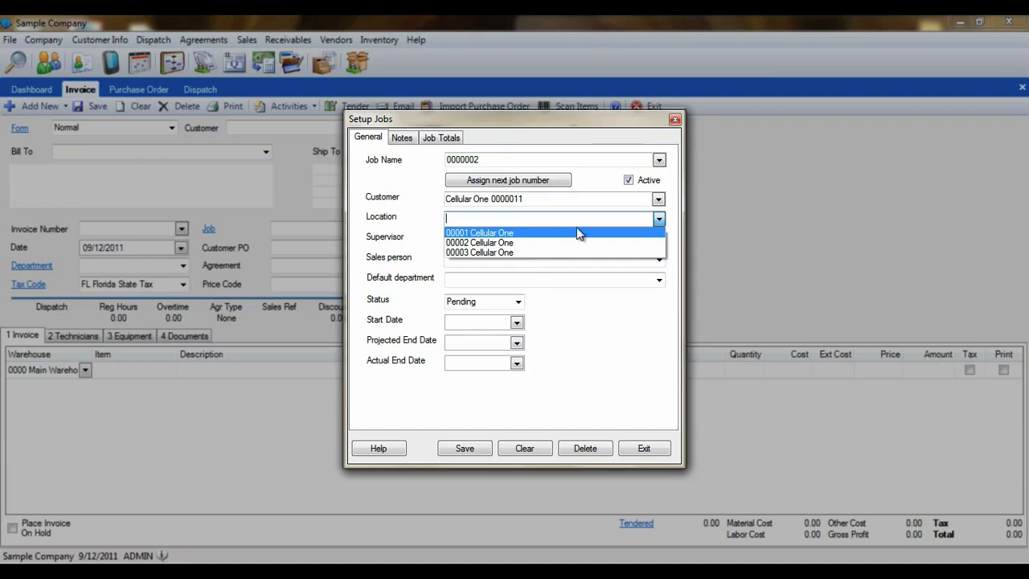
{"action": "left_click", "coordinate": [659, 218]}
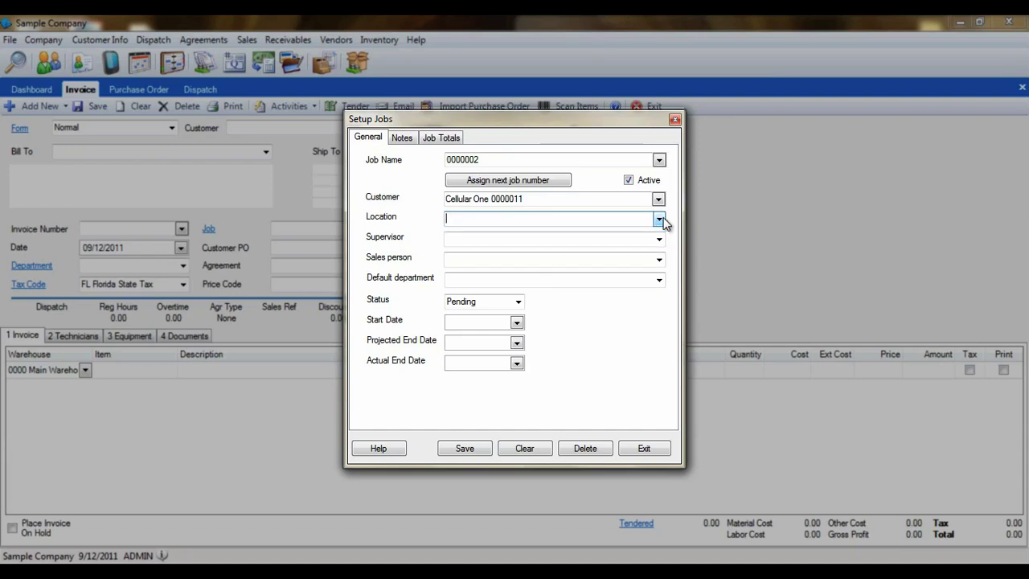
{"action": "left_click", "coordinate": [658, 222]}
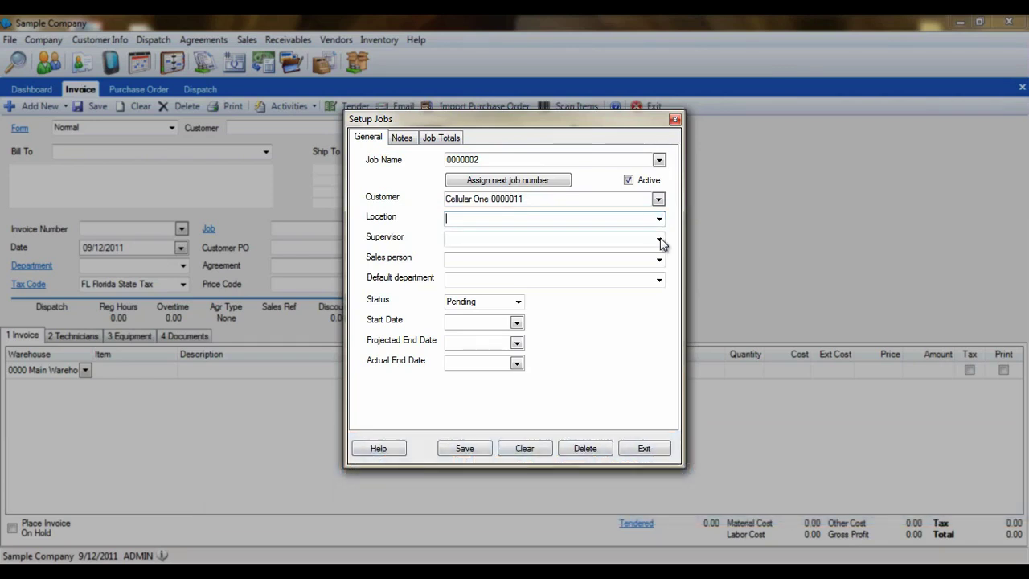
Step: Choose the job's supervisor and sales person, and set its default department to 02 Commercial Install
{"action": "left_click", "coordinate": [660, 238]}
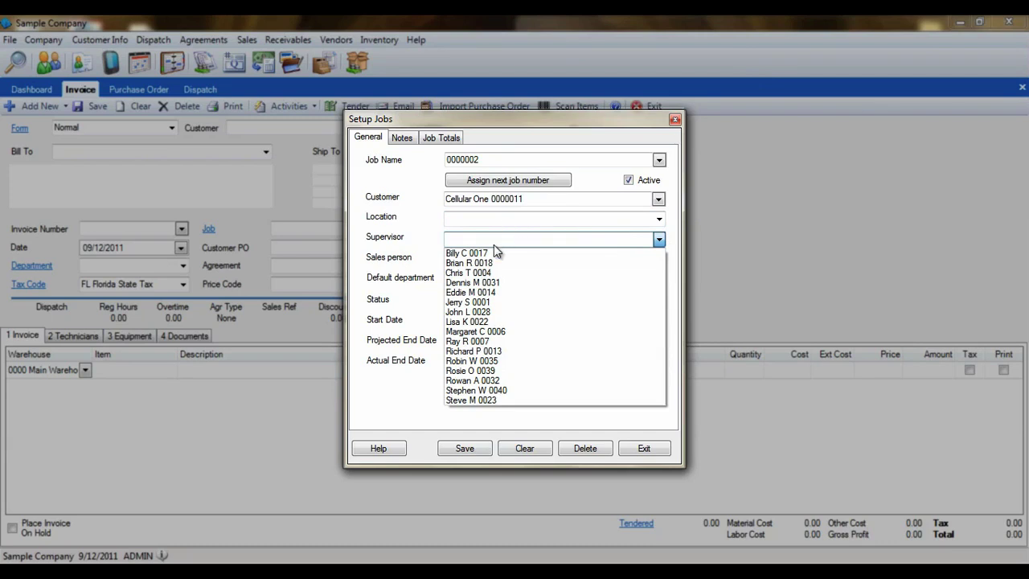
{"action": "left_click", "coordinate": [474, 292]}
{"action": "left_click", "coordinate": [661, 264]}
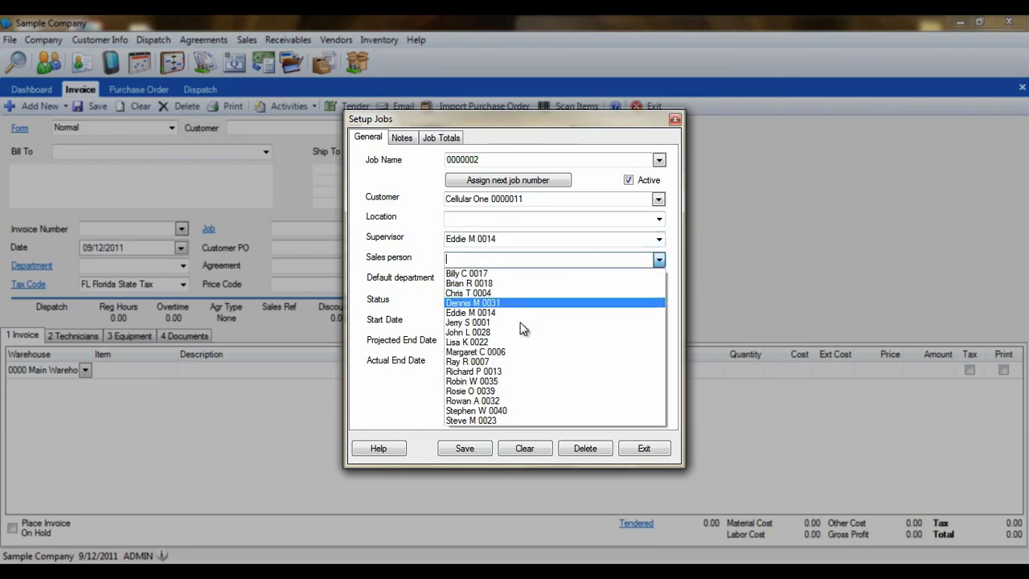
{"action": "left_click", "coordinate": [483, 363]}
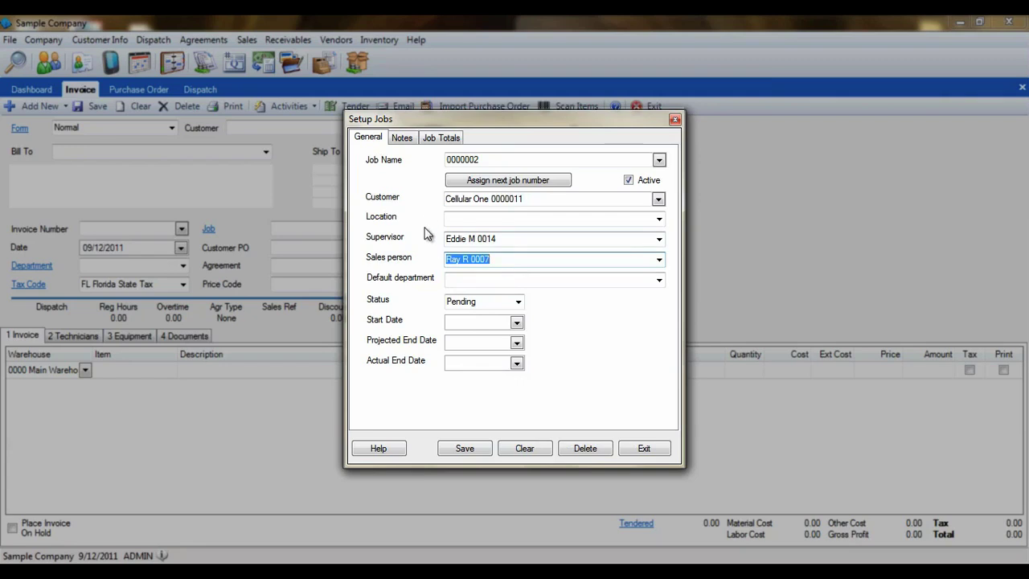
{"action": "left_click", "coordinate": [659, 280]}
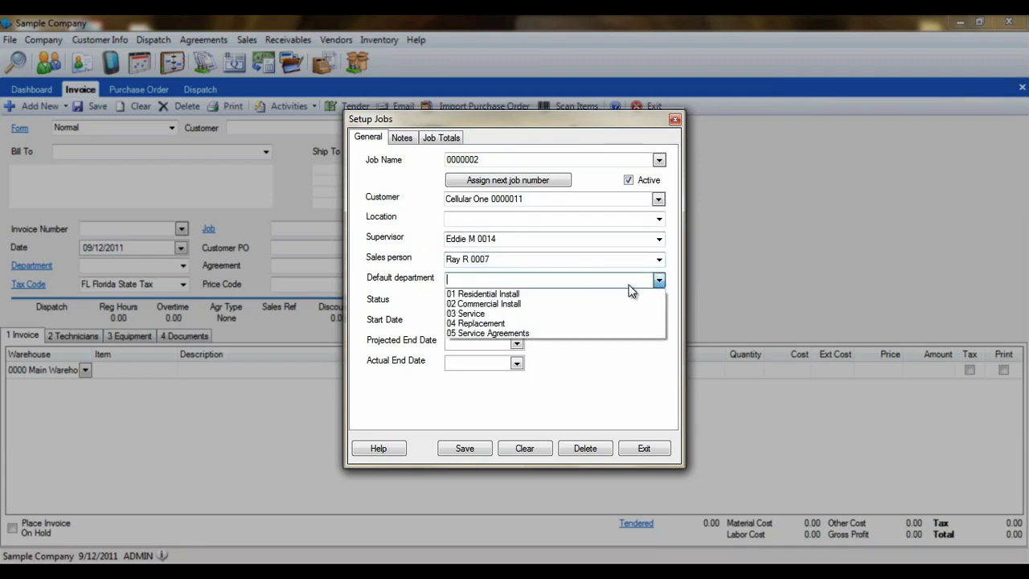
{"action": "left_click", "coordinate": [544, 304]}
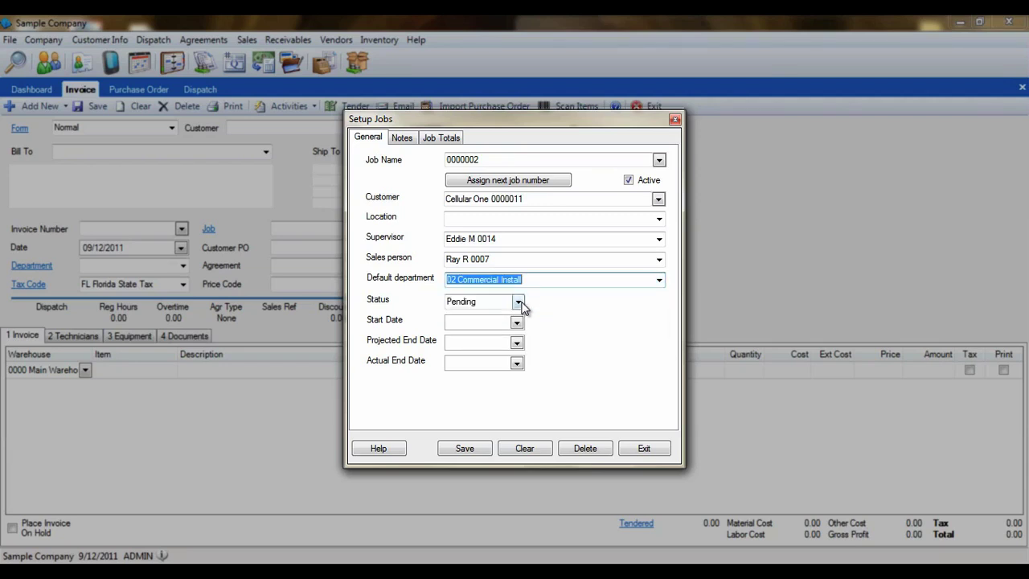
Step: Keep the job's status at Pending and set its start date to 12/12/2012
{"action": "left_click", "coordinate": [517, 301]}
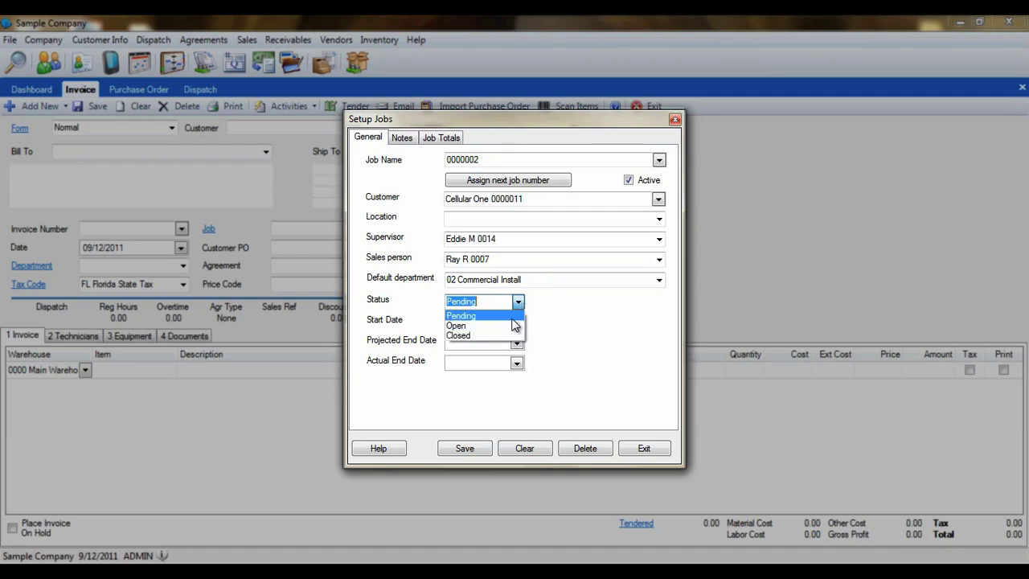
{"action": "left_click", "coordinate": [517, 322]}
{"action": "left_click", "coordinate": [517, 322]}
{"action": "left_click", "coordinate": [517, 322]}
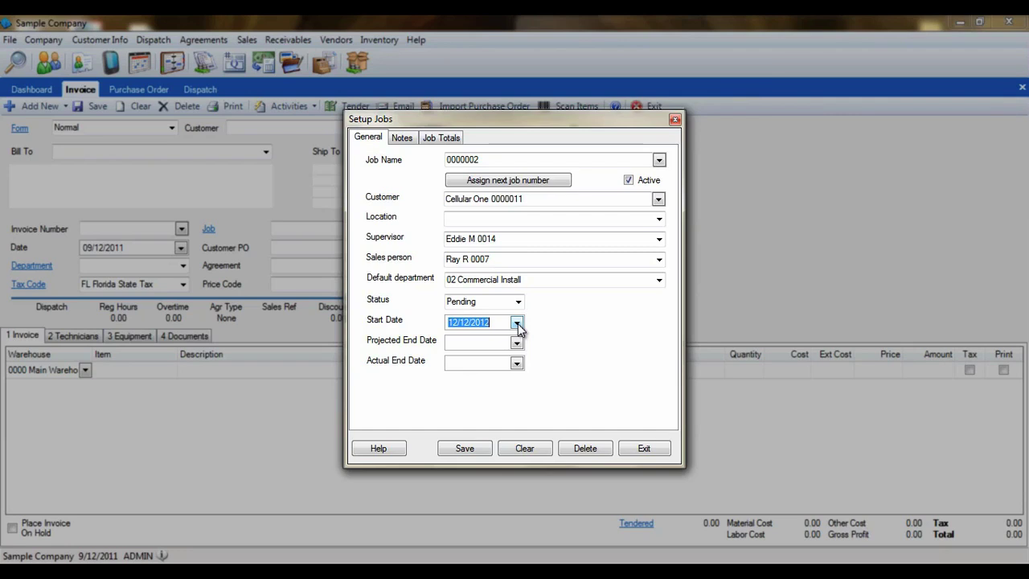
Step: Check the job's notes and job totals, and save the job and close the job setup
{"action": "left_click", "coordinate": [402, 138]}
{"action": "left_click", "coordinate": [408, 177]}
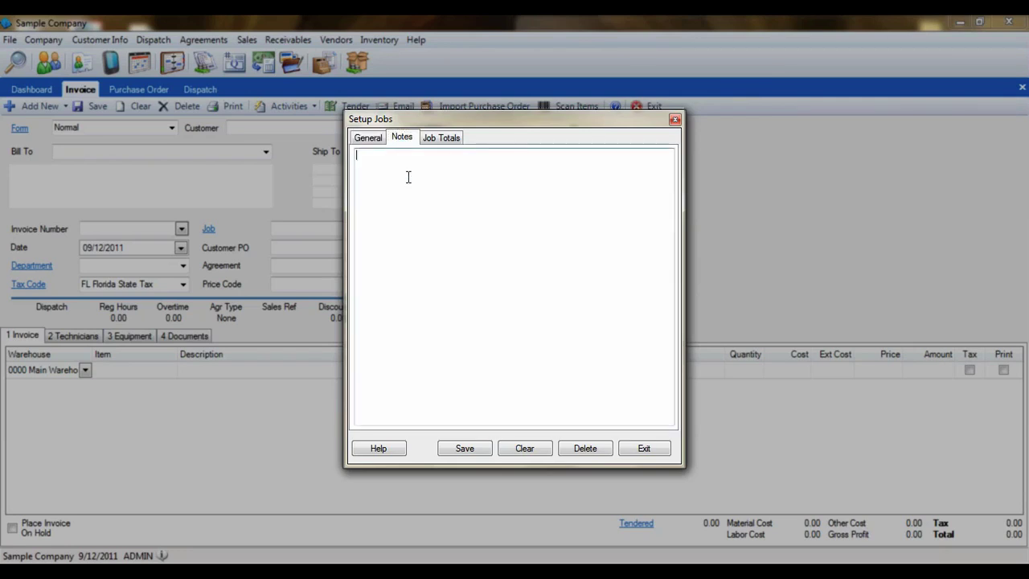
{"action": "left_click", "coordinate": [453, 141]}
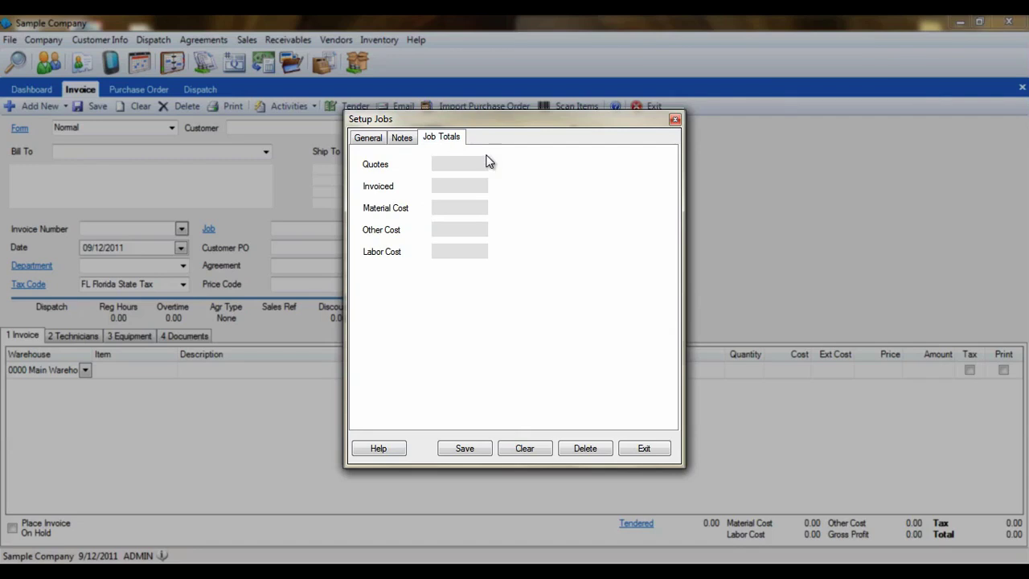
{"action": "left_click", "coordinate": [465, 448]}
{"action": "left_click", "coordinate": [641, 448]}
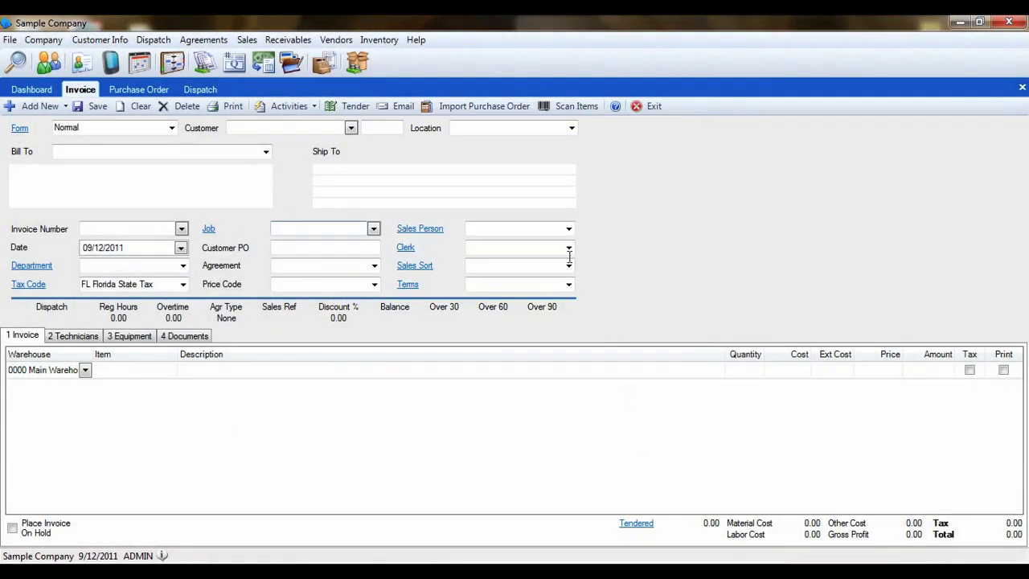
Step: Preview the Job Sales Report with the type Detail
{"action": "left_click", "coordinate": [247, 39]}
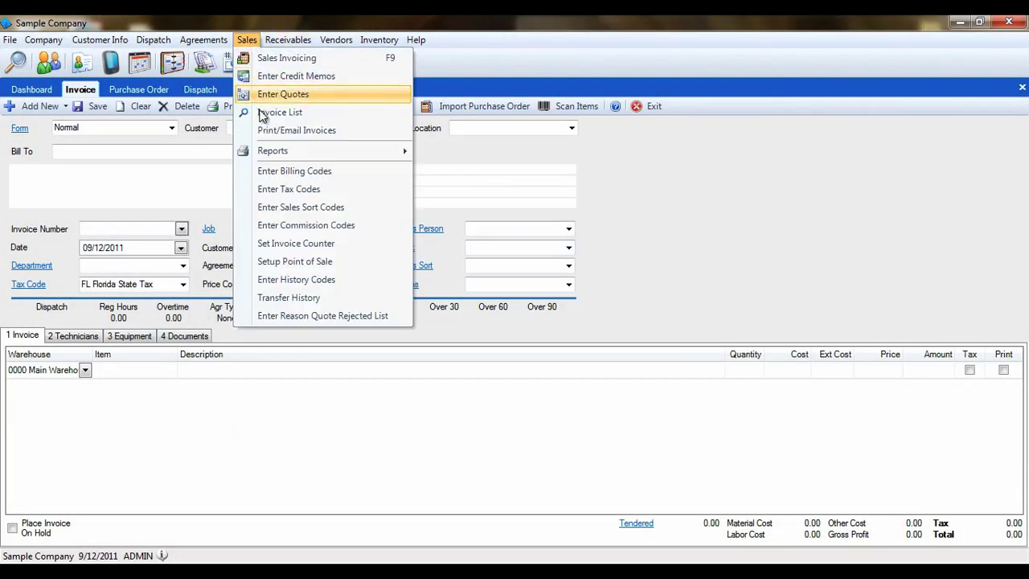
{"action": "mouse_move", "coordinate": [277, 155]}
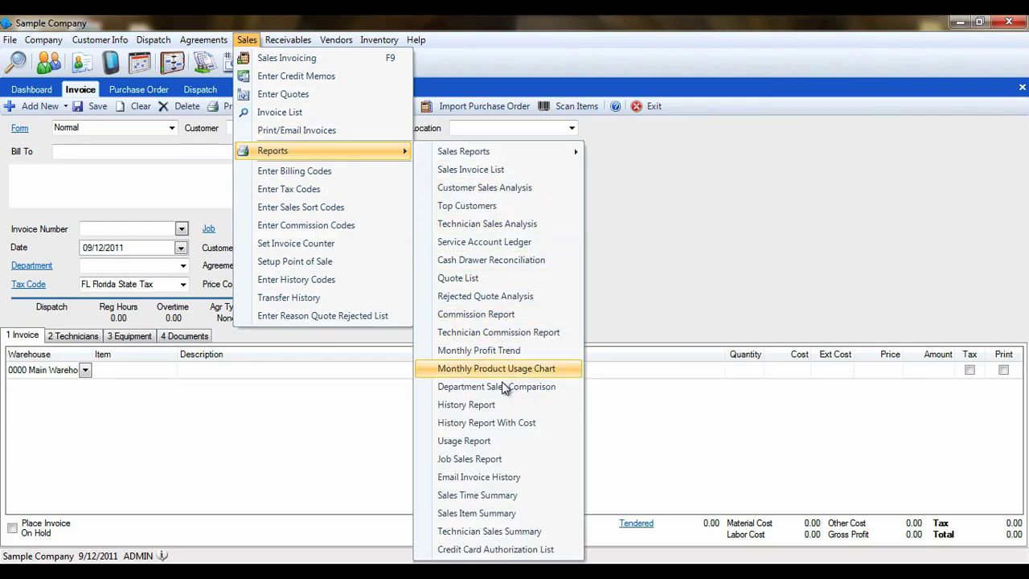
{"action": "left_click", "coordinate": [495, 458]}
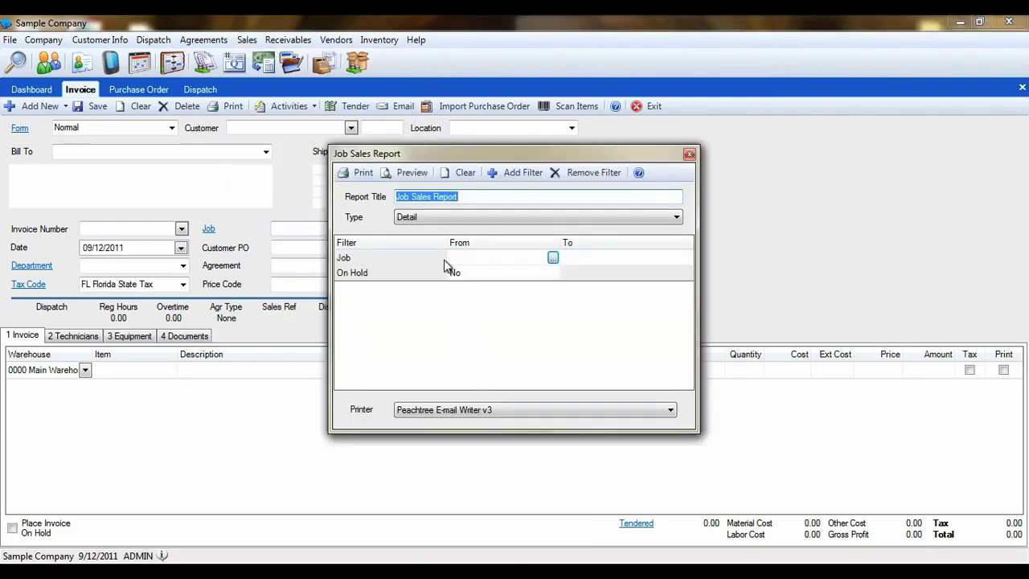
{"action": "left_click", "coordinate": [410, 171]}
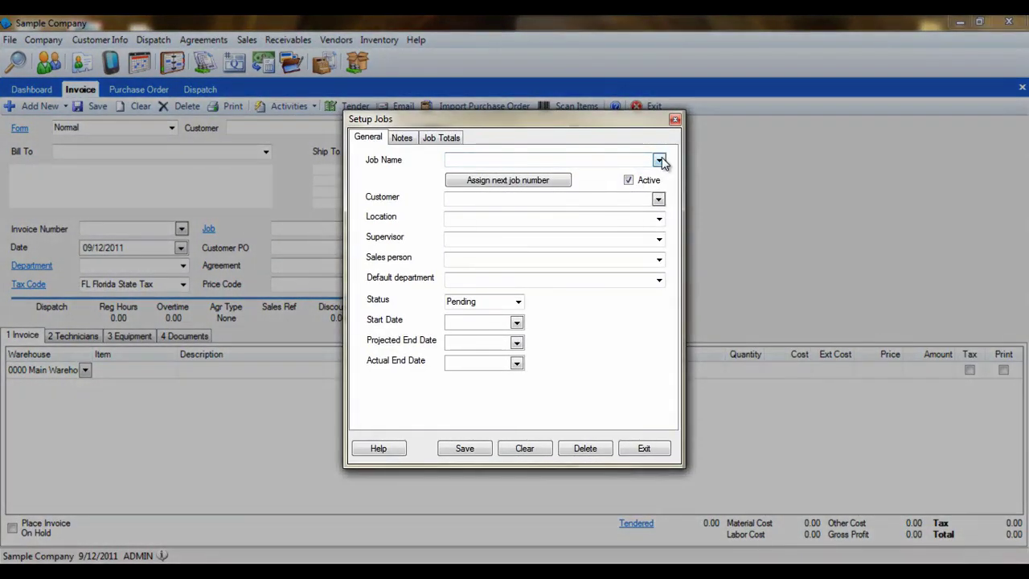
Step: Load the existing Cellular One job, set its status to Closed with actual end date 12/12/2012, and make it inactive
{"action": "left_click", "coordinate": [660, 160]}
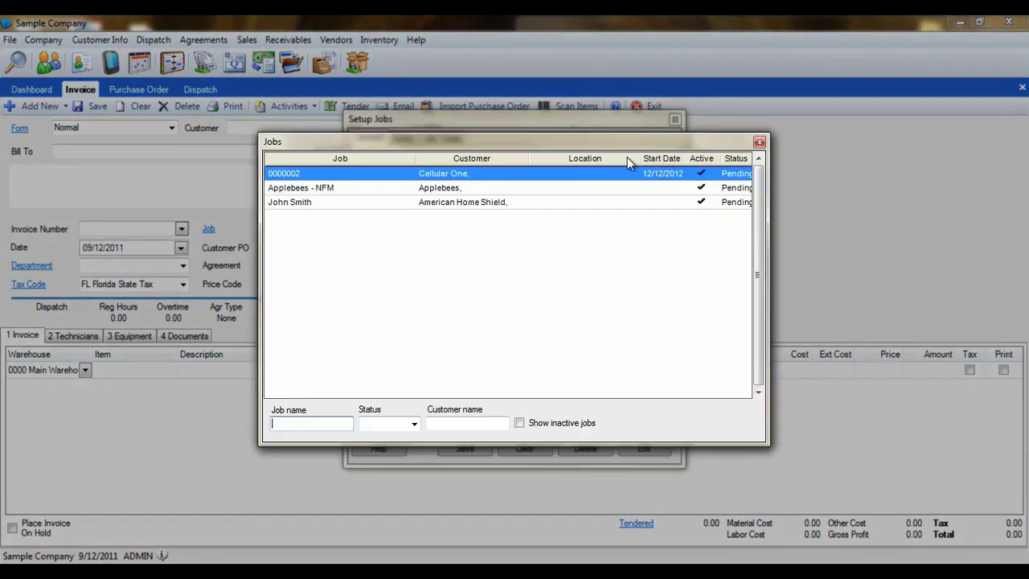
{"action": "double_click", "coordinate": [434, 173]}
{"action": "left_click", "coordinate": [519, 303]}
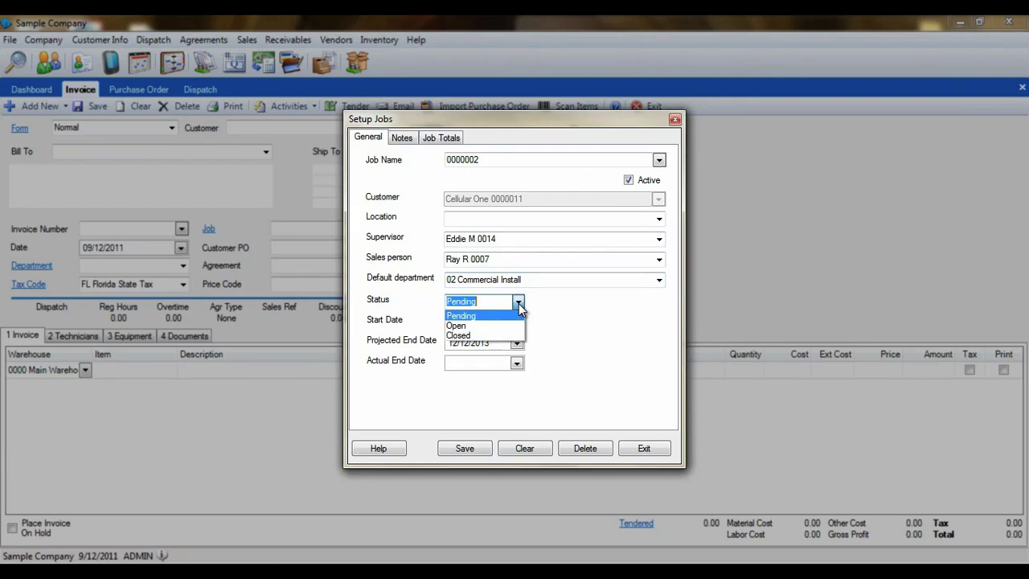
{"action": "left_click", "coordinate": [494, 337]}
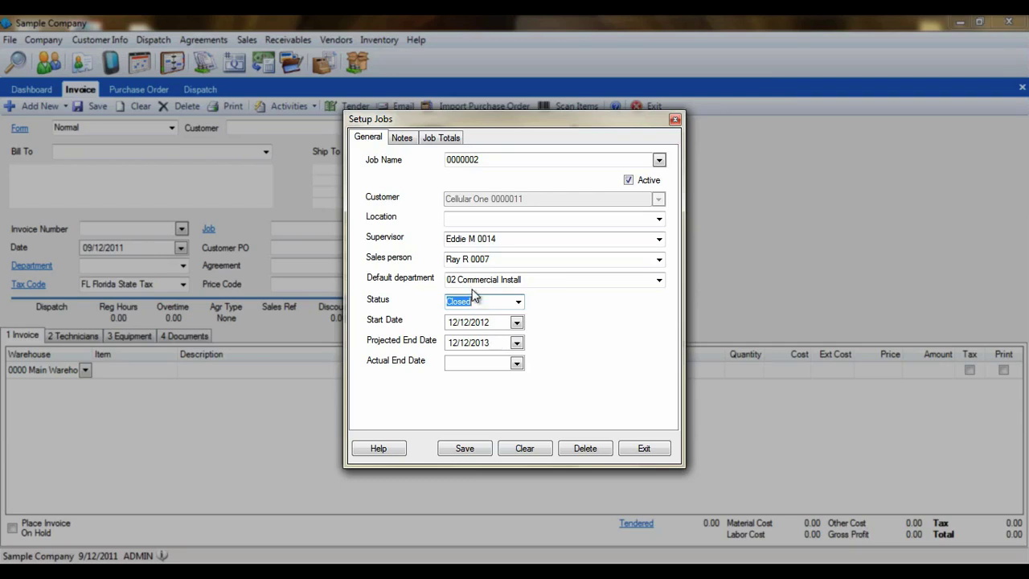
{"action": "left_click", "coordinate": [628, 181]}
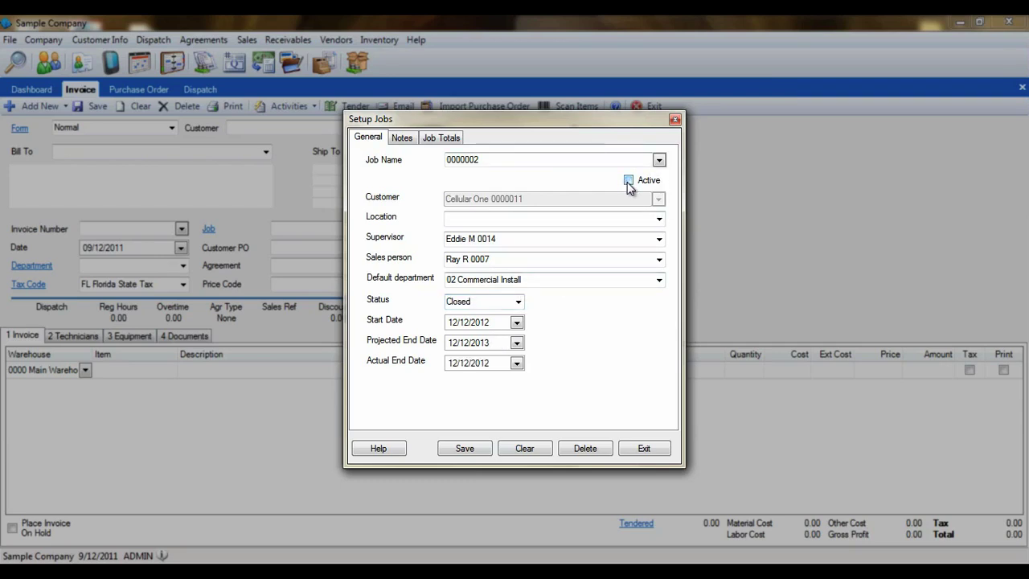